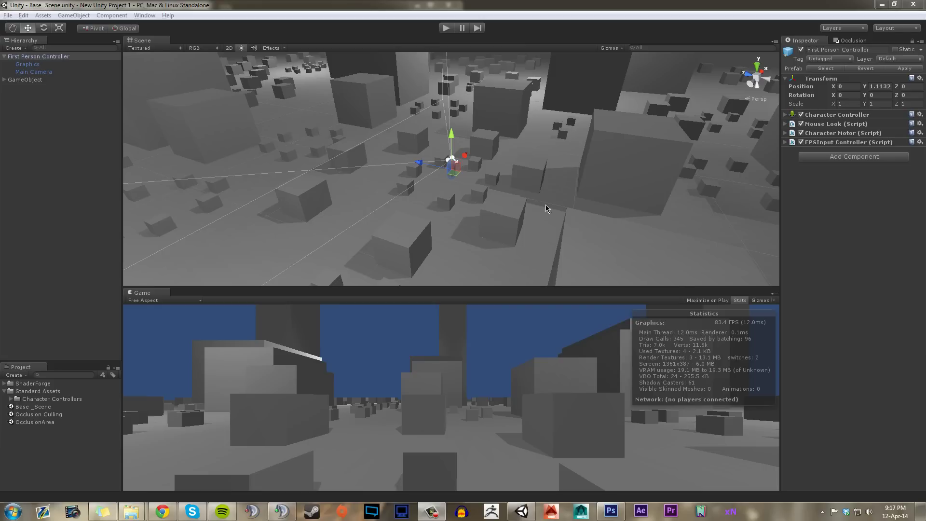
# - Bring up the Occlusion Culling settings alongside the scene
pyautogui.moveTo(516, 225); pyautogui.dragTo(507, 166, button='right')
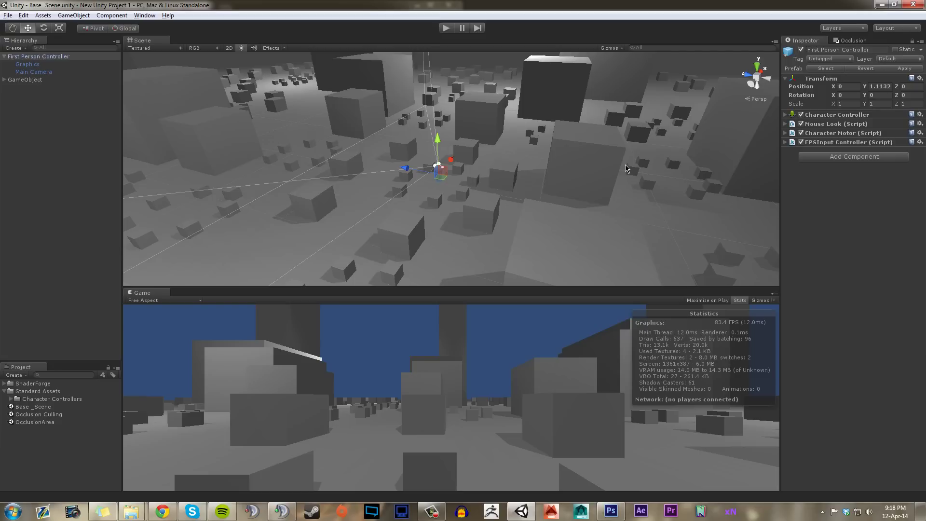
pyautogui.click(848, 41)
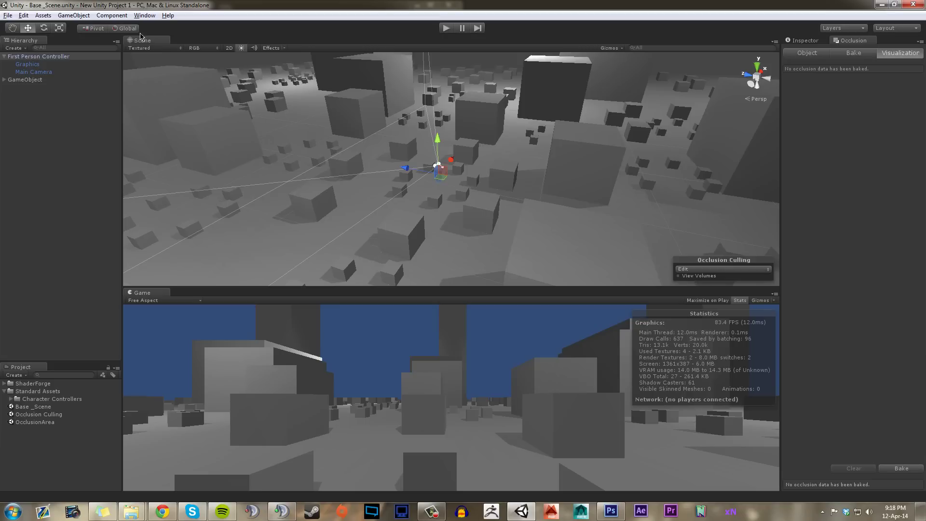
pyautogui.click(144, 15)
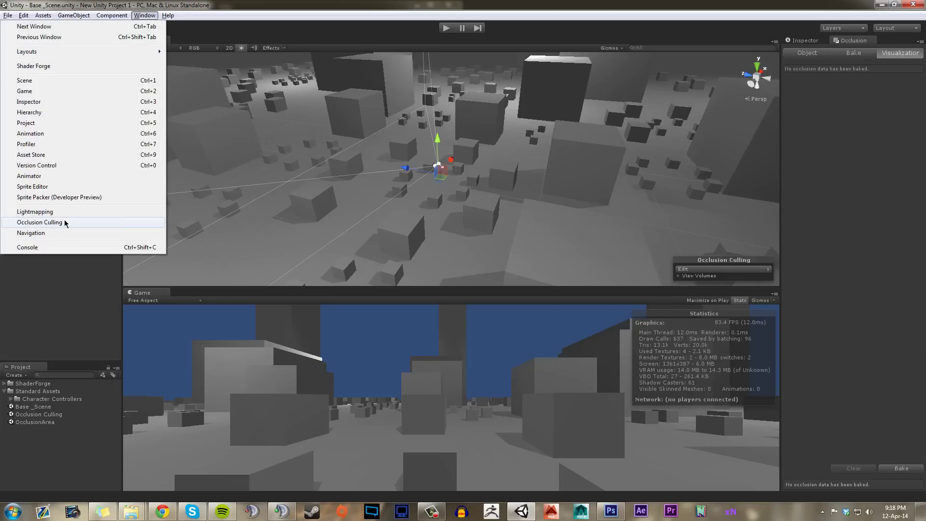
pyautogui.click(839, 212)
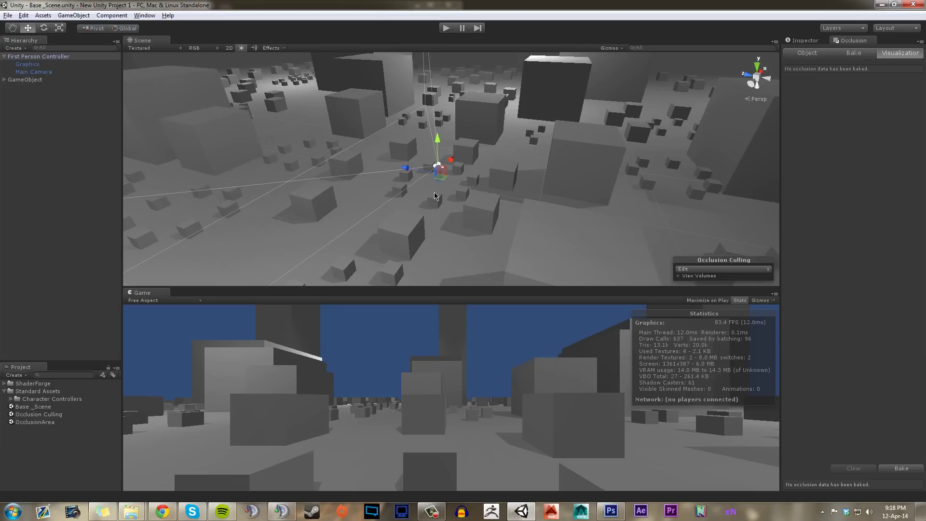
# - Mark the top-level GameObject as Static and apply the static flags to all its child objects
pyautogui.scroll(-7, 474, 187)
pyautogui.keyDown('alt'); pyautogui.moveTo(475, 187); pyautogui.dragTo(406, 187); pyautogui.keyUp('alt')
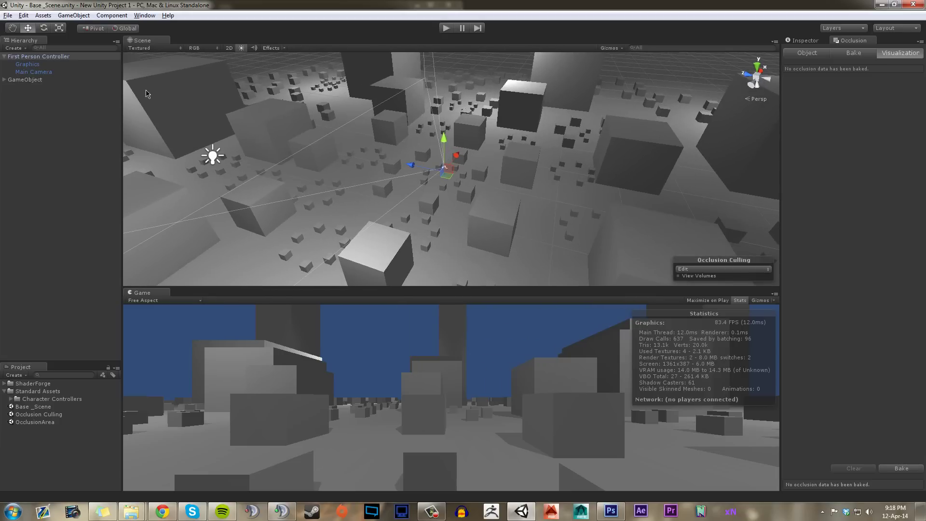
pyautogui.click(35, 80)
pyautogui.click(804, 40)
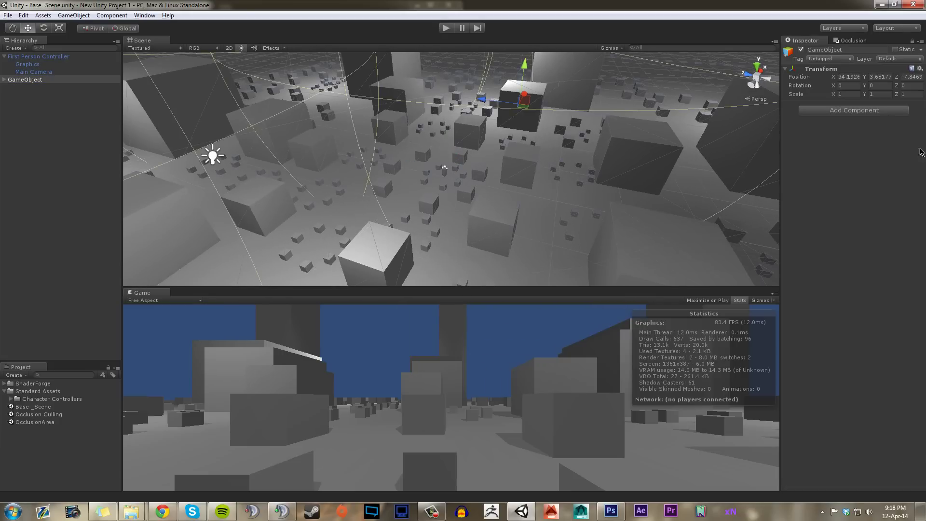
pyautogui.click(918, 50)
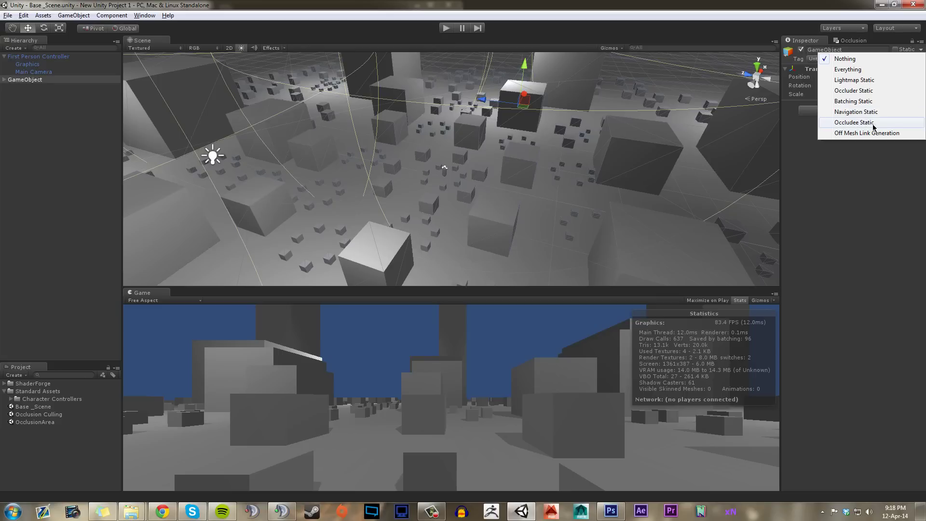
pyautogui.click(853, 220)
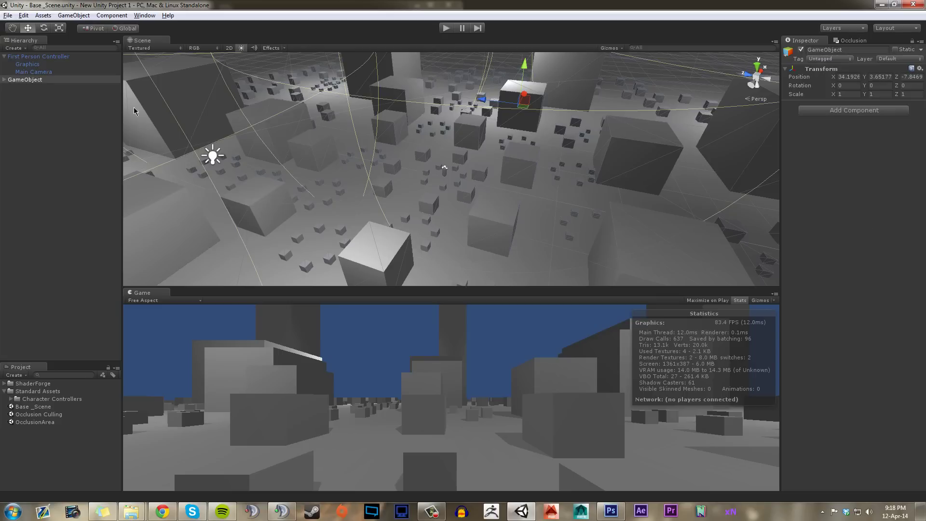
pyautogui.click(26, 81)
pyautogui.click(897, 50)
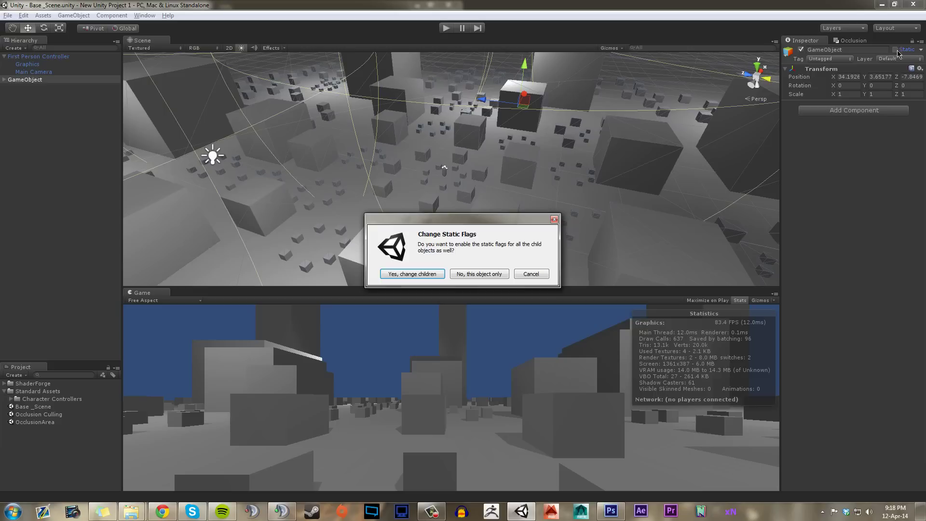
pyautogui.click(425, 274)
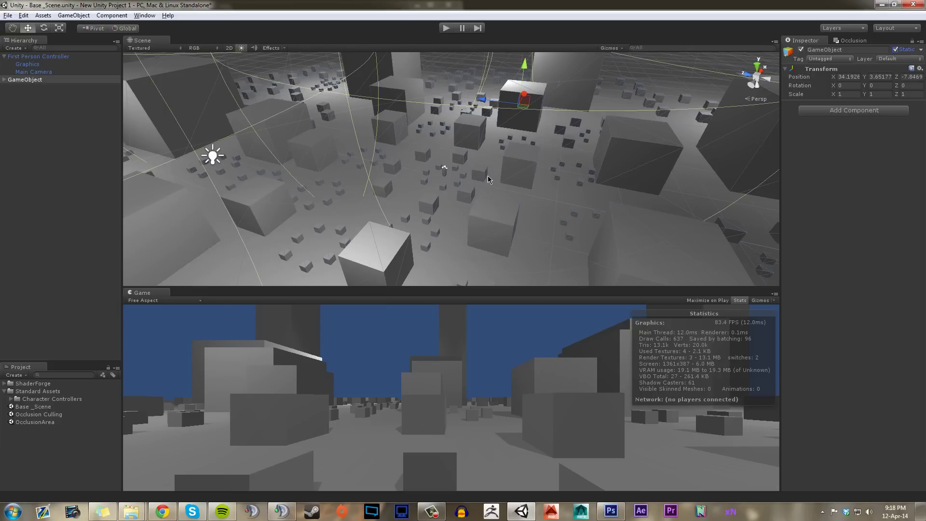
# - Review the occlusion object settings with the Occlusion Areas and All scene filters, selecting the parent GameObject
pyautogui.keyDown('alt'); pyautogui.moveTo(431, 160); pyautogui.dragTo(402, 151); pyautogui.keyUp('alt')
pyautogui.scroll(-10, 402, 151)
pyautogui.keyDown('alt'); pyautogui.moveTo(290, 175); pyautogui.dragTo(262, 128); pyautogui.keyUp('alt')
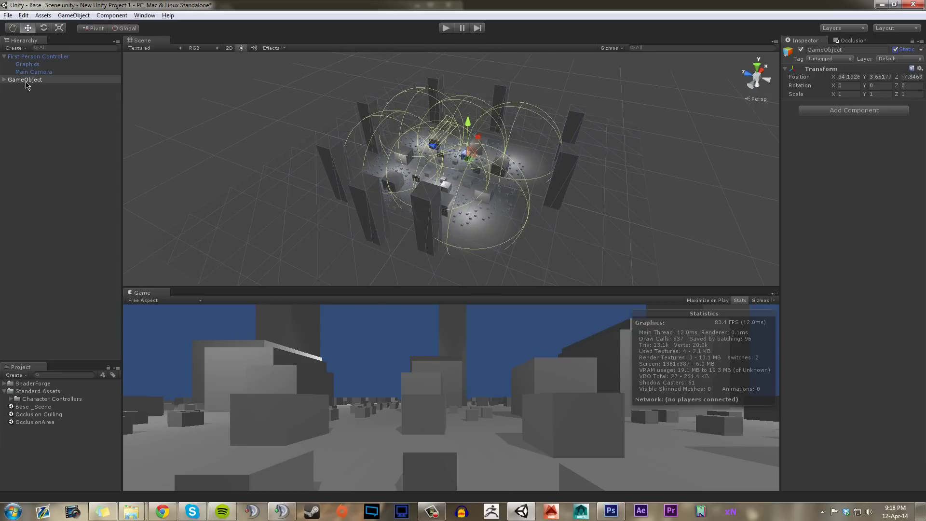
pyautogui.scroll(5, 619, 196)
pyautogui.scroll(6, 620, 196)
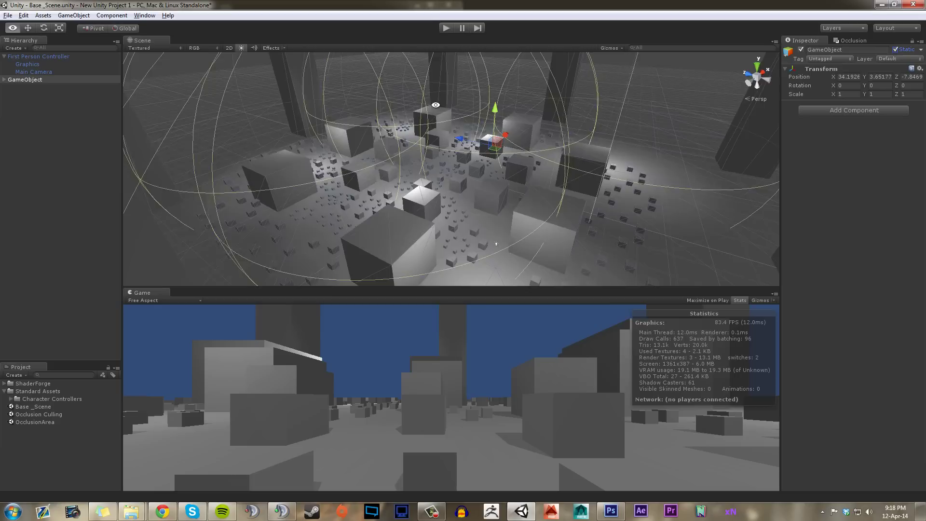
pyautogui.click(850, 42)
pyautogui.click(814, 54)
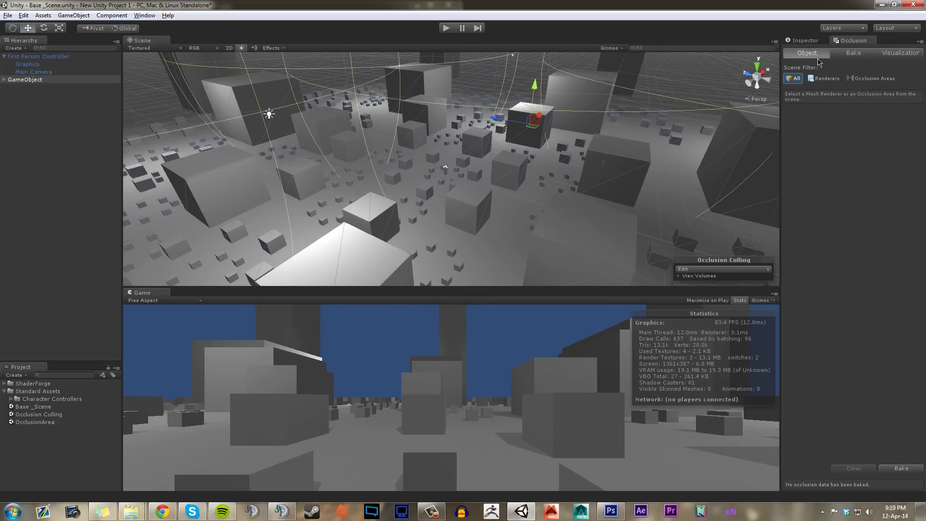
pyautogui.click(827, 79)
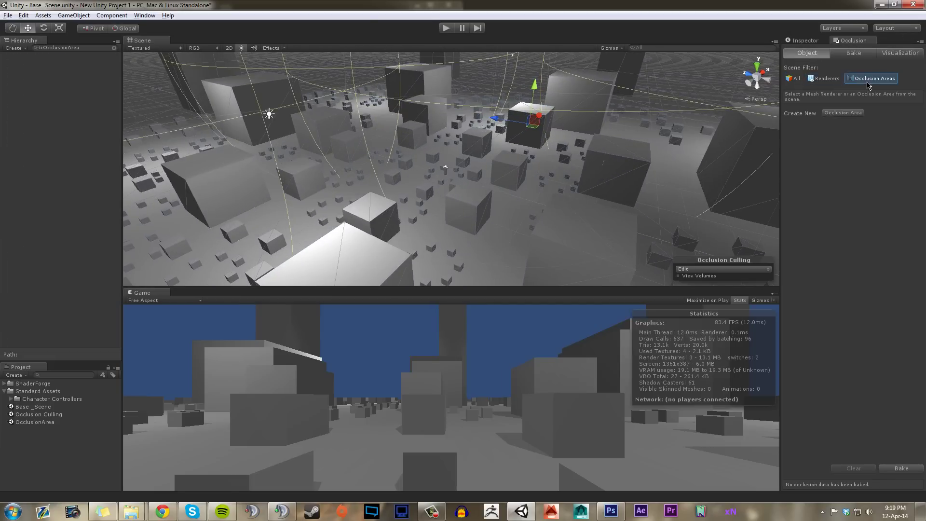
pyautogui.click(795, 79)
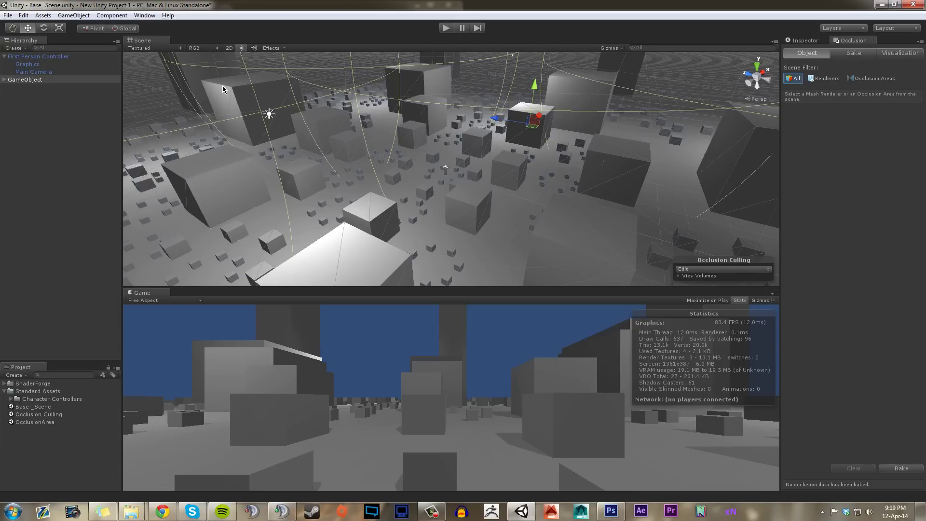
pyautogui.click(21, 81)
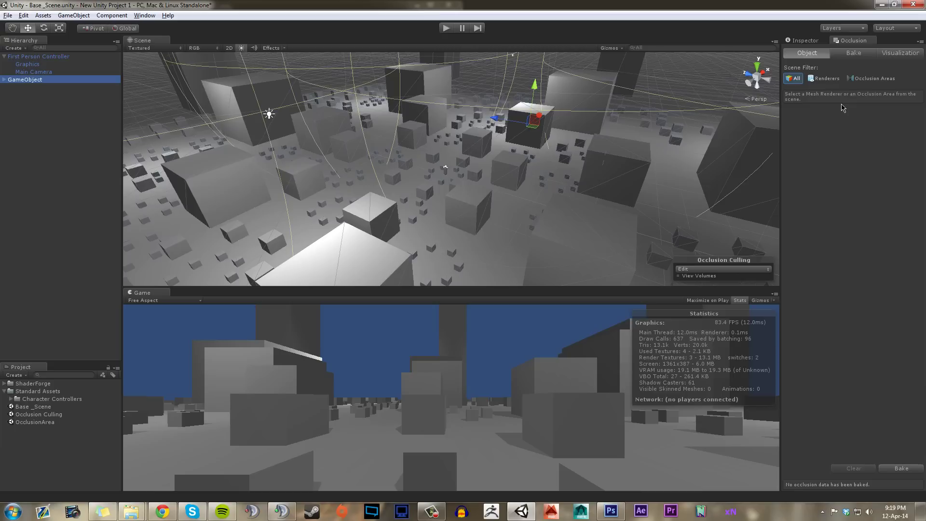
# - Bake the scene's occlusion culling data and test the culling in play mode
pyautogui.click(856, 54)
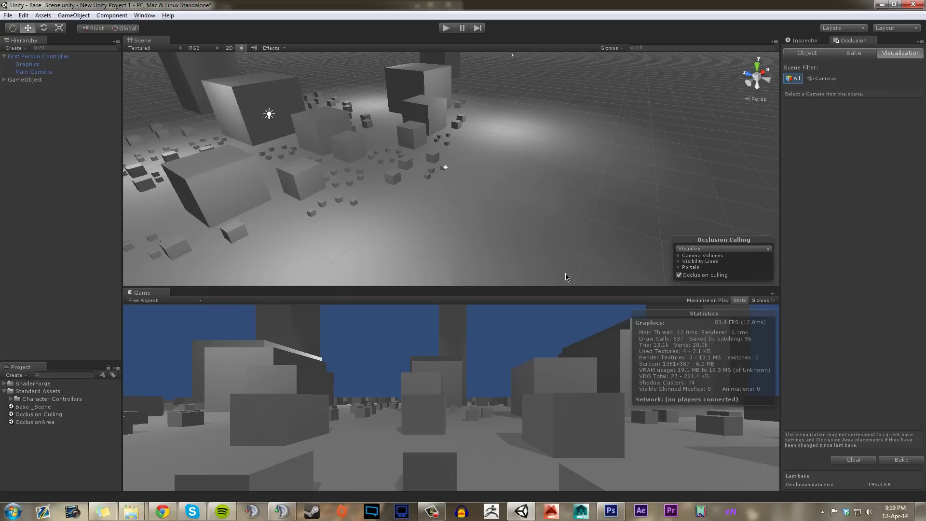
pyautogui.click(446, 28)
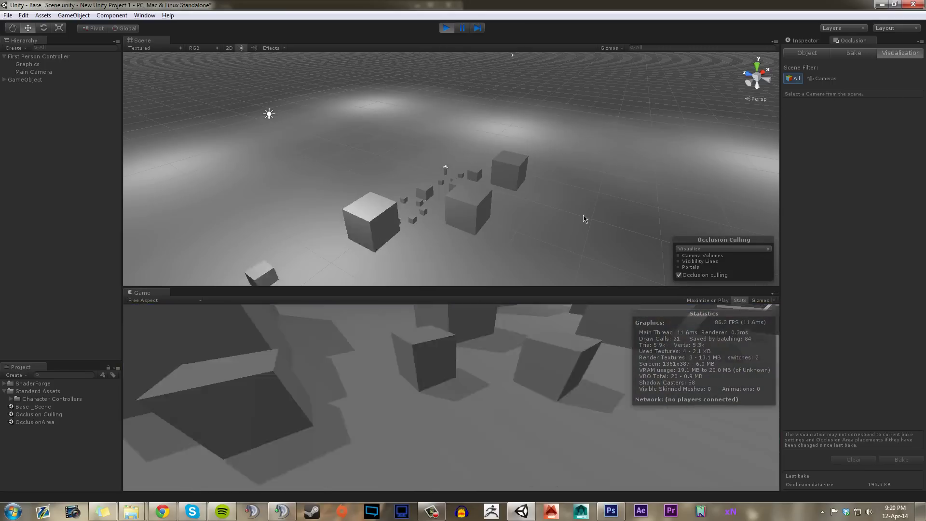
pyautogui.hotkey('ctrl', 'p')
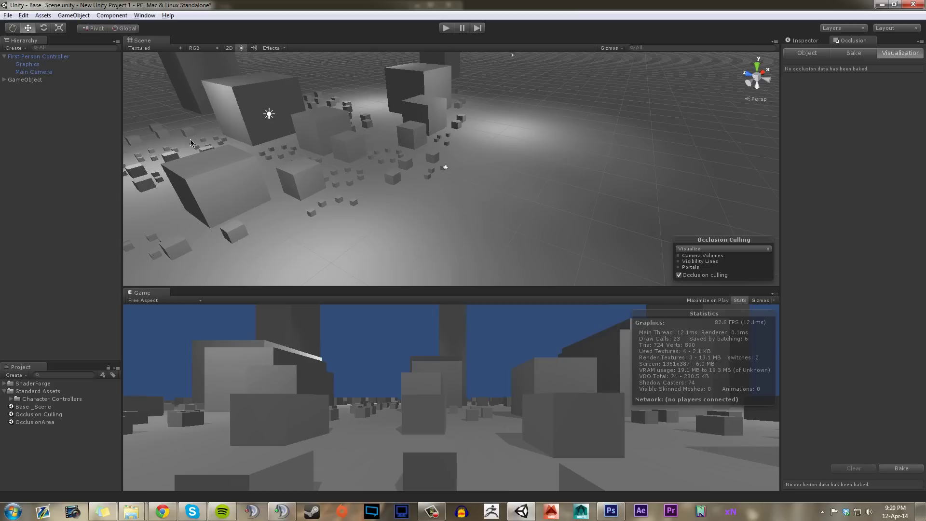
pyautogui.click(19, 80)
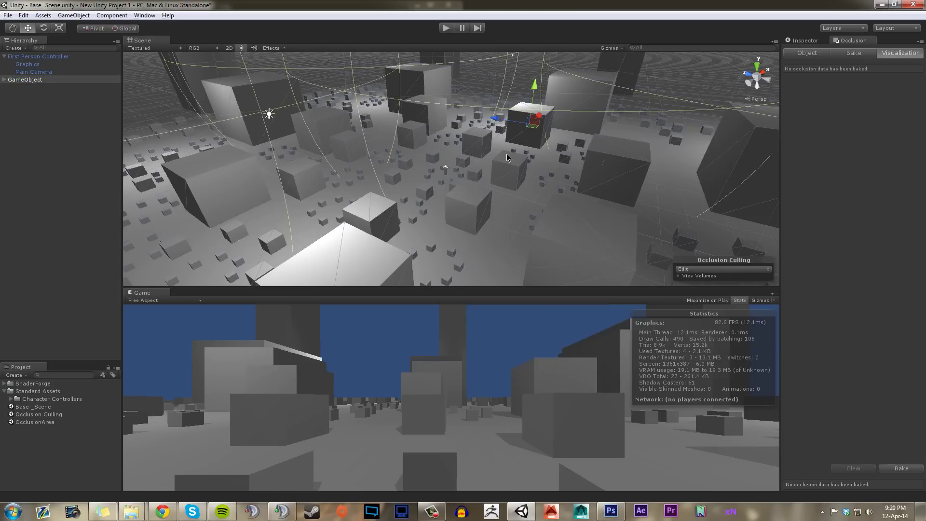
pyautogui.click(525, 76)
pyautogui.press('f')
pyautogui.click(565, 60)
pyautogui.scroll(3, 485, 145)
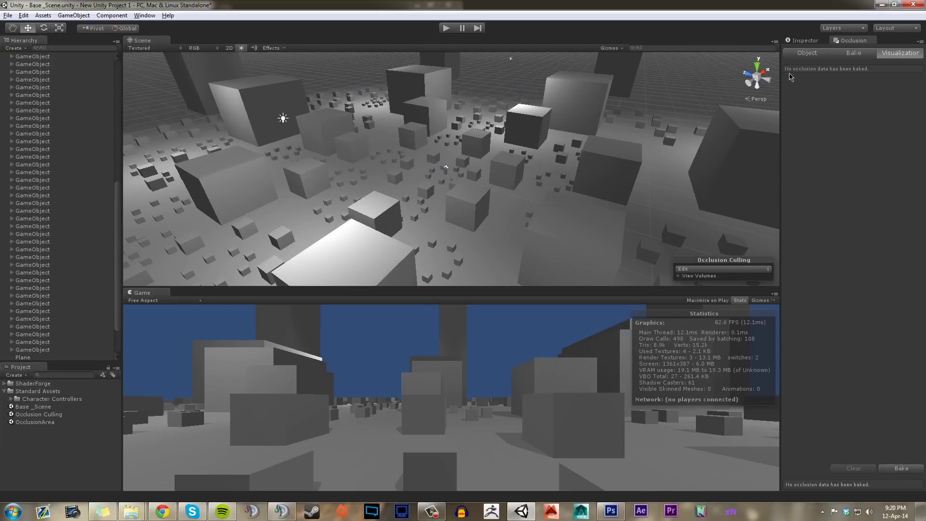
# - Look up where an Occlusion Area can be added, in the occlusion object settings and among the Rendering components
pyautogui.click(801, 56)
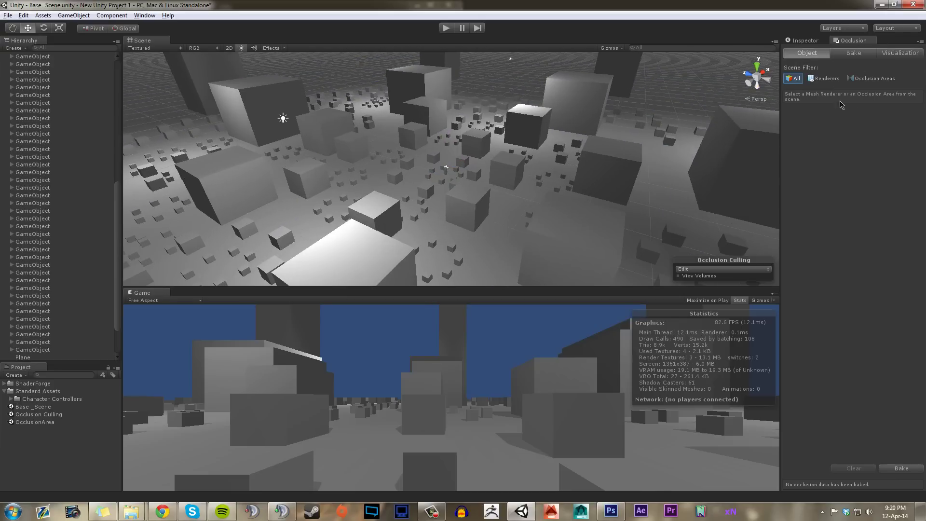
pyautogui.click(870, 79)
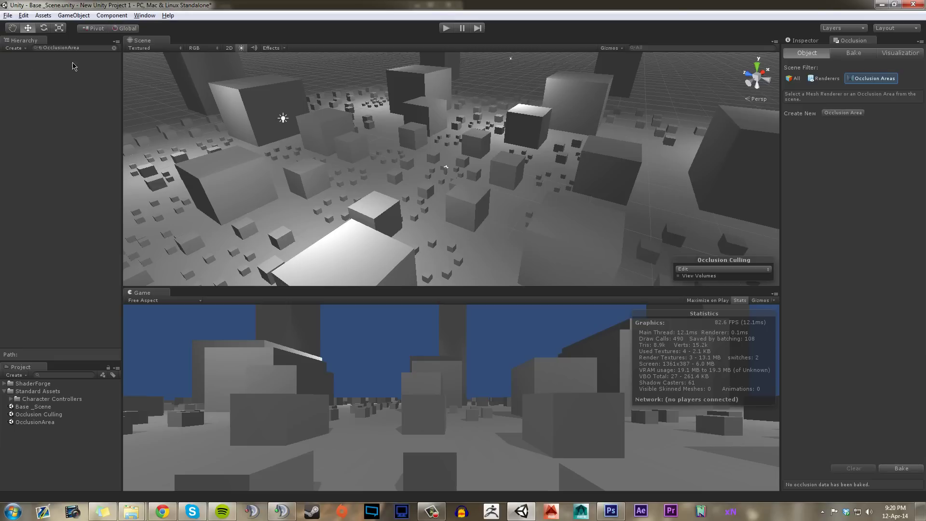
pyautogui.click(794, 79)
pyautogui.click(104, 80)
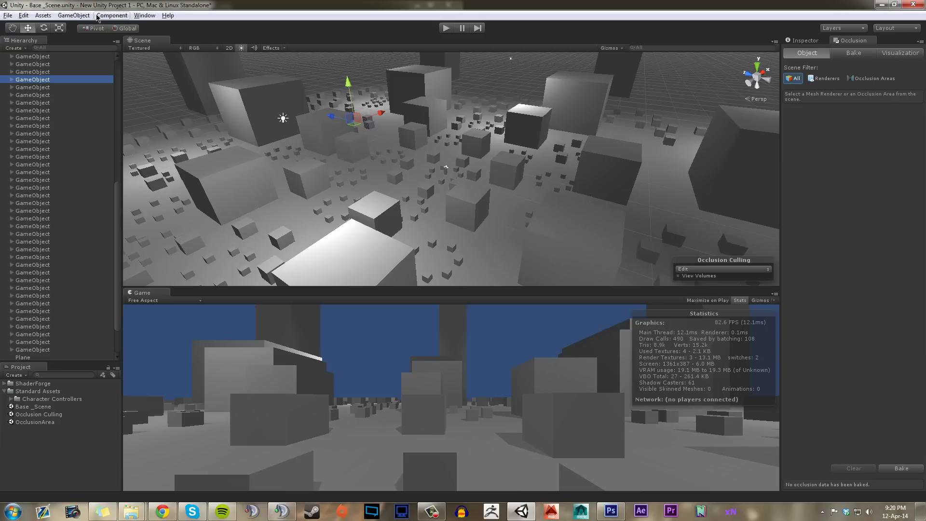
pyautogui.click(111, 15)
pyautogui.moveTo(82, 105)
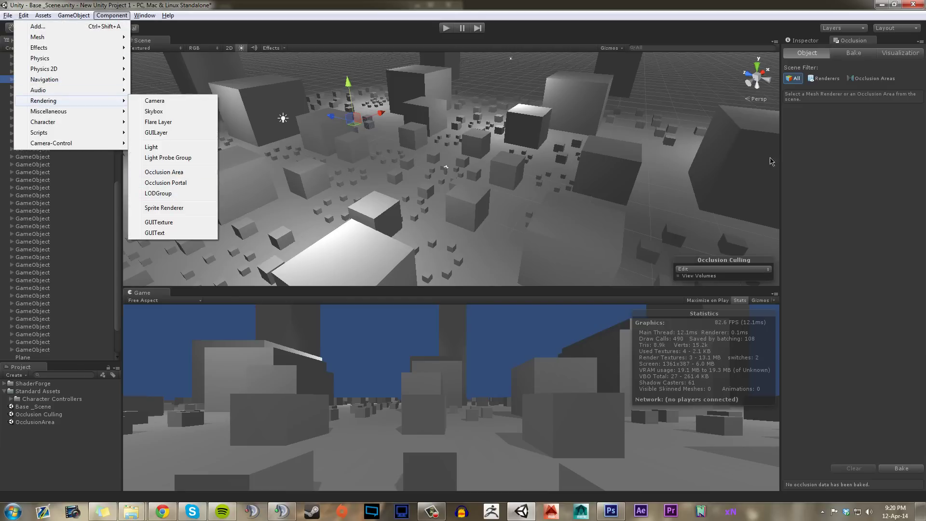
pyautogui.click(839, 111)
# - Create a new Occlusion Area and set its size to about X 124.93, Y 120.39 and Z 235.04
pyautogui.click(870, 78)
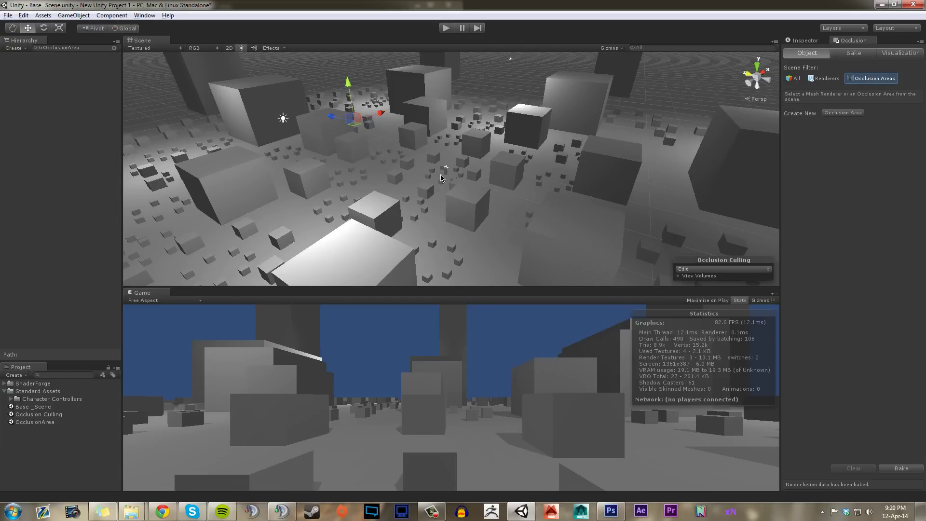
pyautogui.click(831, 114)
pyautogui.click(803, 42)
pyautogui.moveTo(797, 121); pyautogui.dragTo(822, 121)
pyautogui.moveTo(292, 152); pyautogui.dragTo(121, 132)
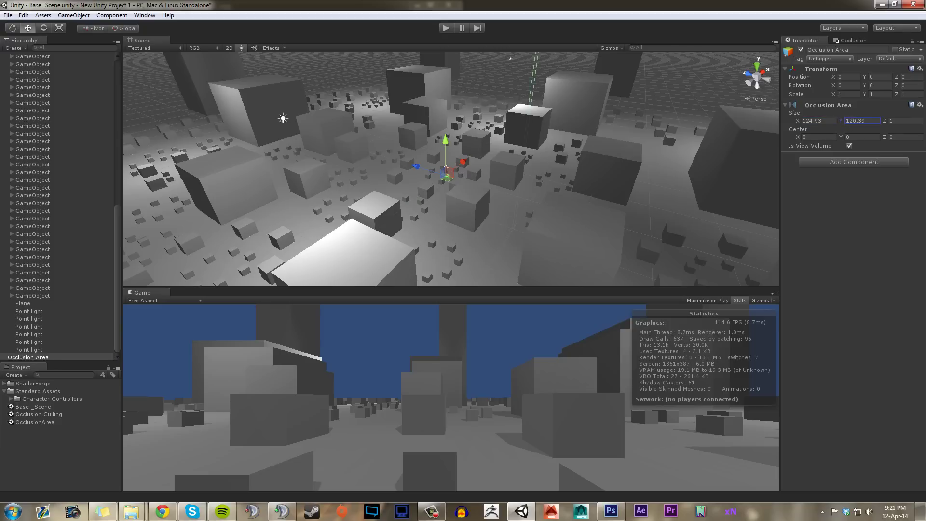
pyautogui.moveTo(884, 121); pyautogui.dragTo(58, 234)
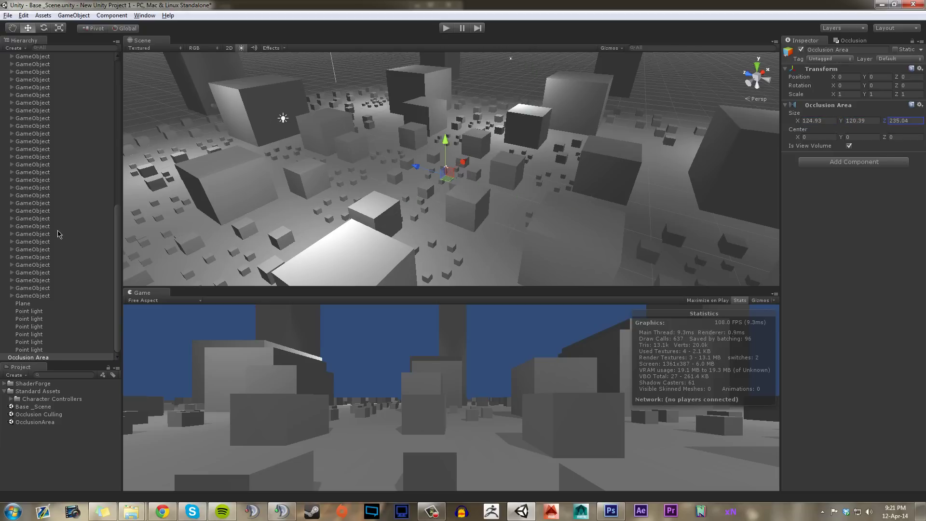
# - Resize and shift the Occlusion Area to enclose the whole scene, about 484 by 233 by 458 units, at Z position about 43.4
pyautogui.keyDown('alt'); pyautogui.scroll(-10, 356, 149); pyautogui.keyUp('alt')
pyautogui.keyDown('alt'); pyautogui.moveTo(357, 149); pyautogui.dragTo(302, 183); pyautogui.keyUp('alt')
pyautogui.keyDown('alt'); pyautogui.moveTo(569, 176); pyautogui.dragTo(485, 150); pyautogui.keyUp('alt')
pyautogui.moveTo(516, 180); pyautogui.dragTo(551, 211)
pyautogui.keyDown('alt'); pyautogui.moveTo(578, 241); pyautogui.dragTo(627, 220); pyautogui.keyUp('alt')
pyautogui.click(605, 208)
pyautogui.hotkey('ctrl', 'z')
pyautogui.moveTo(323, 209); pyautogui.dragTo(494, 188)
pyautogui.moveTo(584, 185); pyautogui.dragTo(295, 214)
pyautogui.keyDown('alt'); pyautogui.moveTo(349, 162); pyautogui.dragTo(279, 208); pyautogui.keyUp('alt')
pyautogui.keyDown('alt'); pyautogui.moveTo(451, 246); pyautogui.dragTo(317, 159); pyautogui.keyUp('alt')
pyautogui.keyDown('alt'); pyautogui.moveTo(316, 159); pyautogui.dragTo(421, 177, button='right'); pyautogui.keyUp('alt')
pyautogui.moveTo(497, 175); pyautogui.dragTo(508, 179)
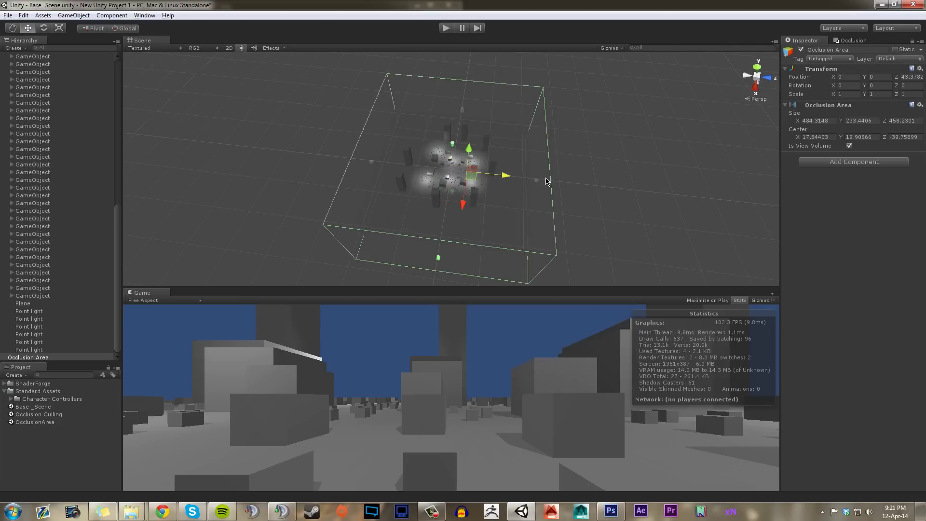
# - Bake the occlusion data with the new Occlusion Area in place and show the culling visualization in the scene
pyautogui.click(853, 40)
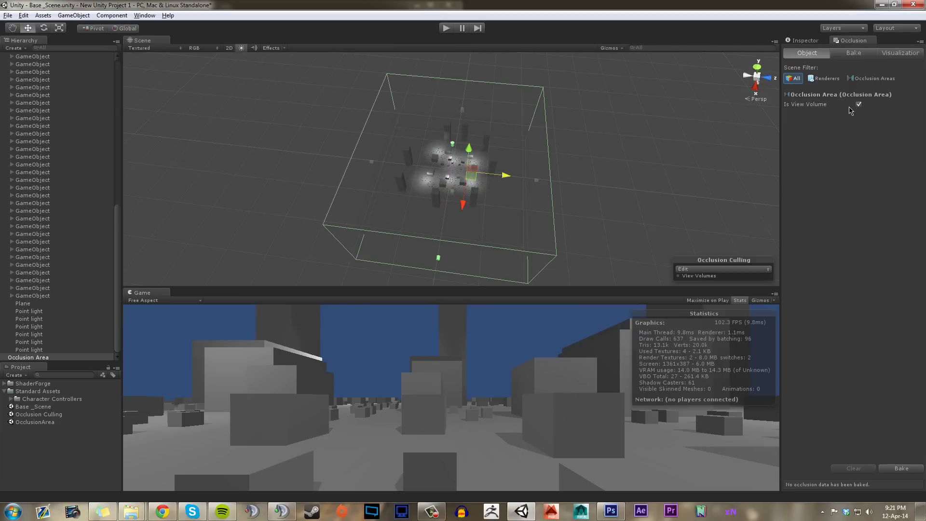
pyautogui.click(852, 54)
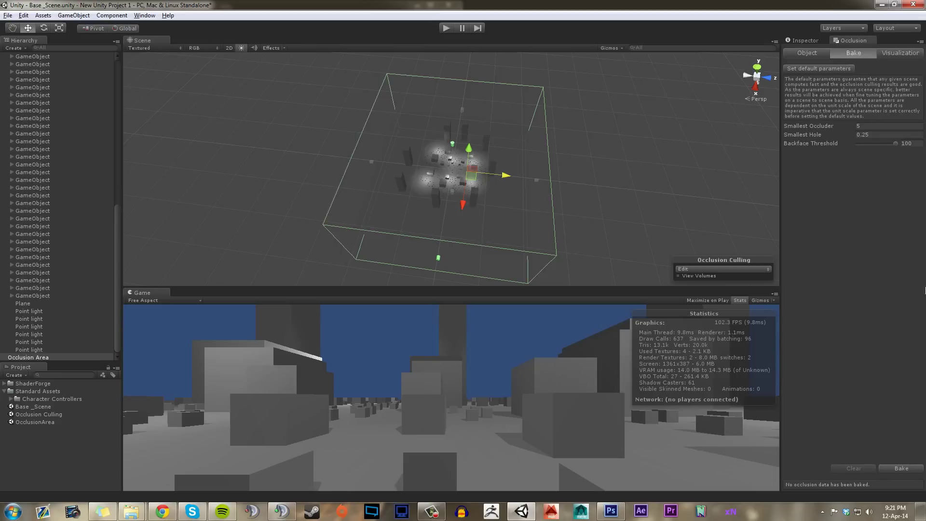
pyautogui.click(897, 470)
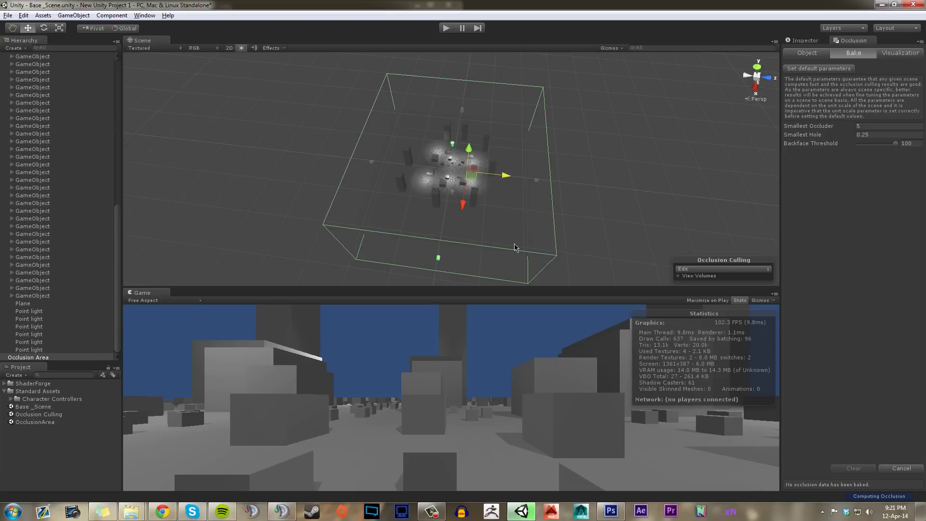
pyautogui.keyDown('alt'); pyautogui.moveTo(511, 233); pyautogui.dragTo(686, 212, button='right'); pyautogui.keyUp('alt')
pyautogui.keyDown('alt'); pyautogui.moveTo(457, 169); pyautogui.dragTo(595, 178); pyautogui.keyUp('alt')
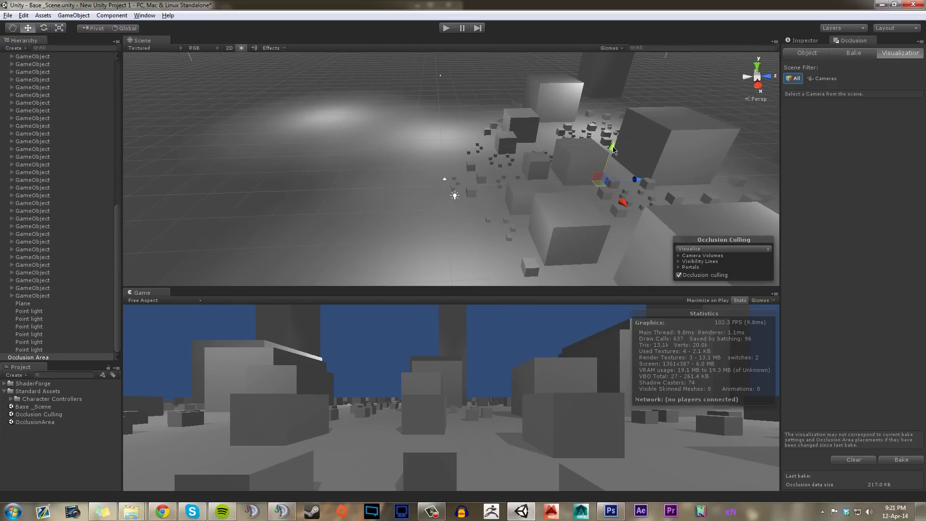
pyautogui.click(853, 53)
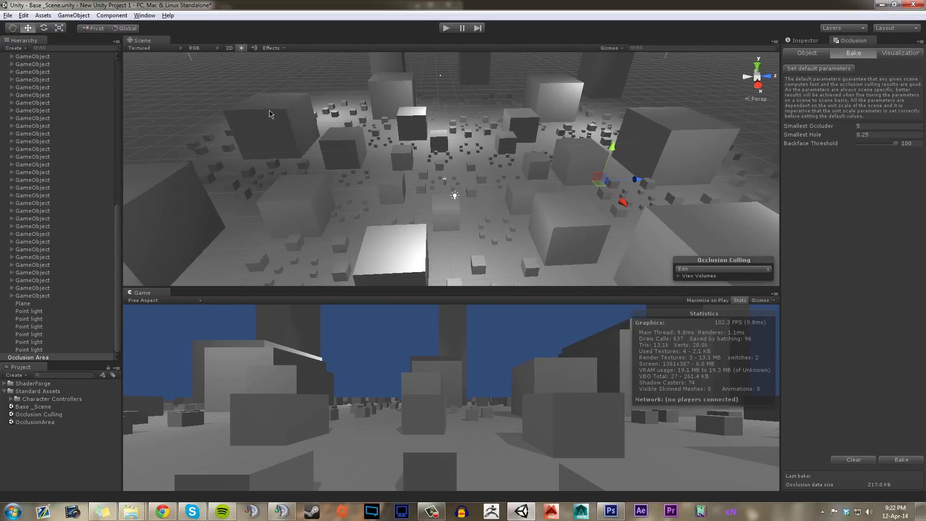
pyautogui.click(901, 53)
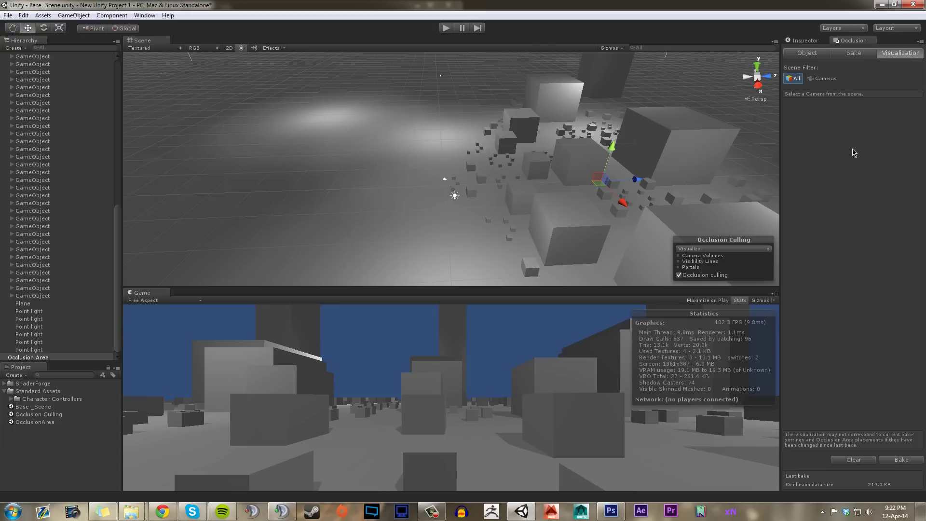
# - Show the camera volumes in the culling visualization, examine them around the scene's cubes, and hide them again
pyautogui.click(678, 255)
pyautogui.keyDown('alt'); pyautogui.moveTo(477, 131); pyautogui.dragTo(552, 212); pyautogui.keyUp('alt')
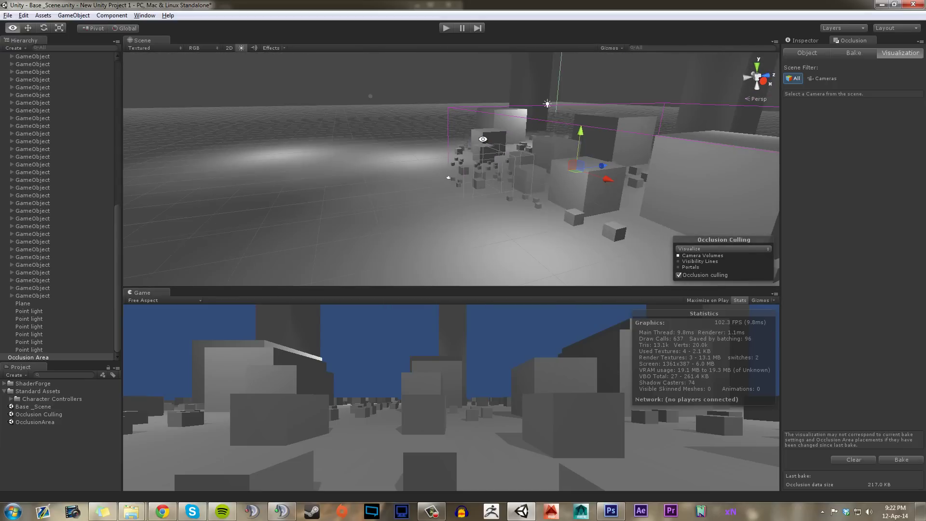
pyautogui.click(679, 256)
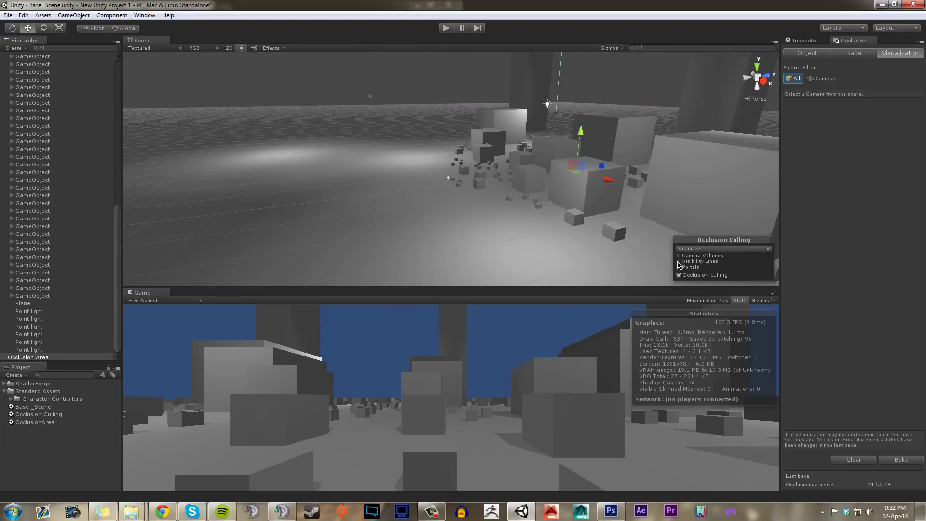
# - Show the visibility lines and run the scene in play mode to examine them as the camera turns, then stop playback
pyautogui.click(678, 262)
pyautogui.keyDown('alt'); pyautogui.moveTo(139, 129); pyautogui.dragTo(347, 138); pyautogui.keyUp('alt')
pyautogui.click(446, 28)
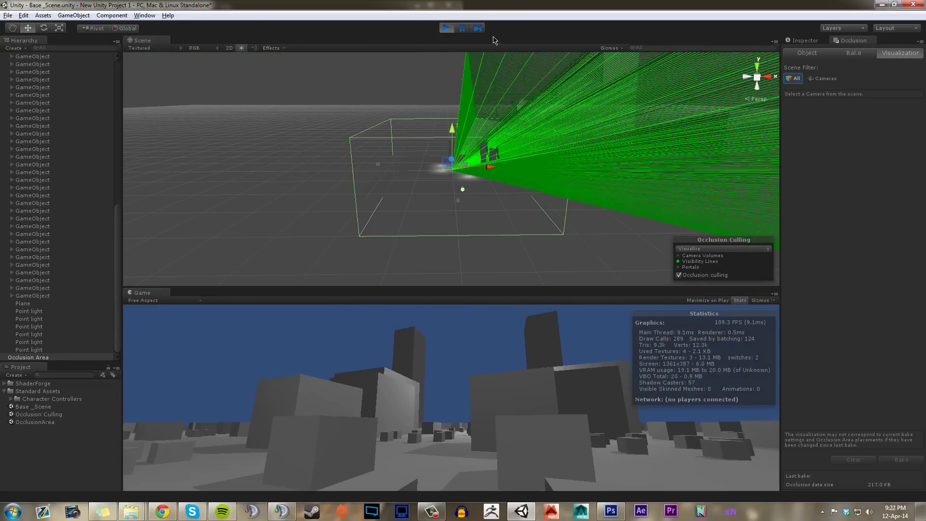
pyautogui.moveTo(489, 9); pyautogui.dragTo(463, 6)
pyautogui.click(447, 28)
pyautogui.moveTo(468, 119); pyautogui.dragTo(491, 116, button='right')
pyautogui.moveTo(484, 151); pyautogui.dragTo(395, 211, button='right')
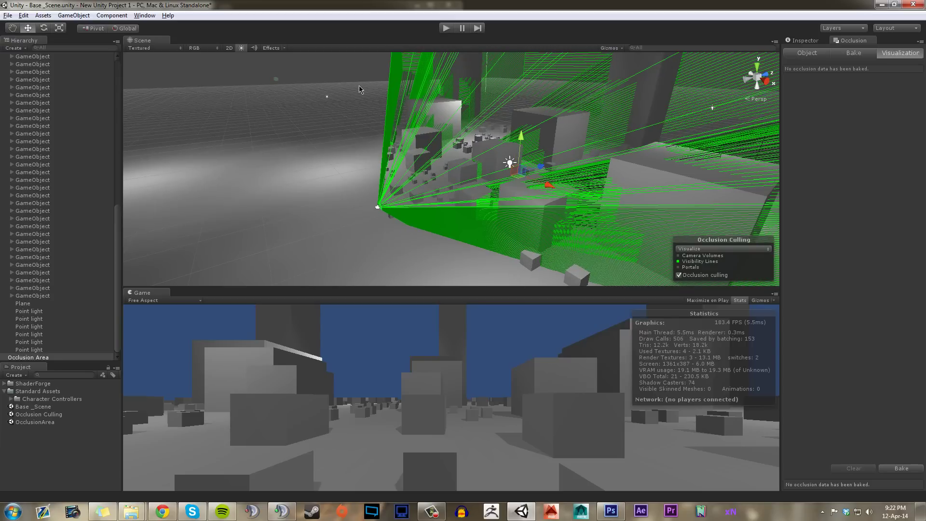
# - Hide the visibility lines and run the scene once more to examine which objects are culled, ending with playback stopped
pyautogui.click(695, 261)
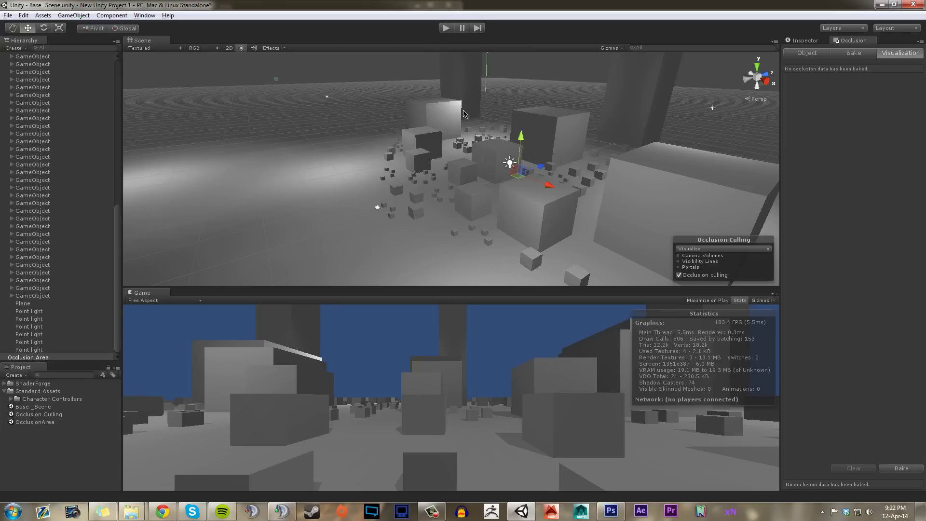
pyautogui.moveTo(468, 149); pyautogui.dragTo(441, 159, button='right')
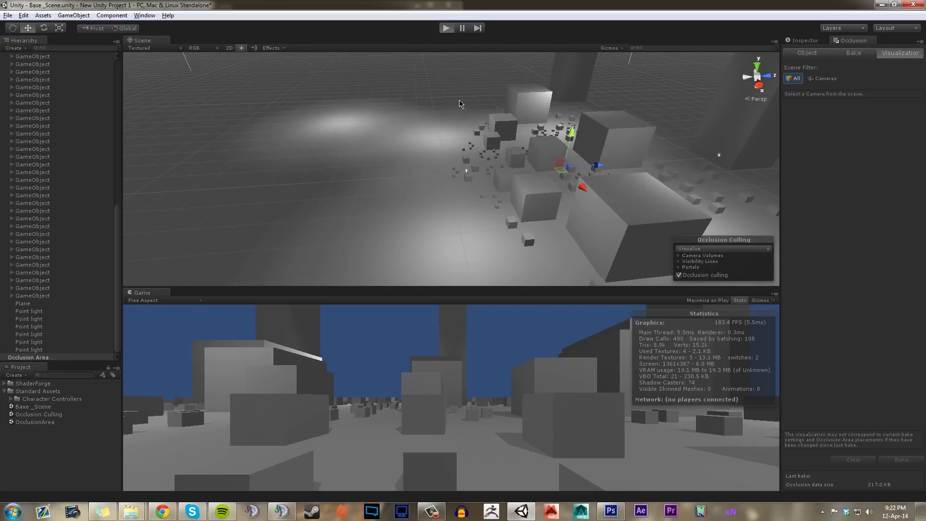
pyautogui.hotkey('ctrl', 'p')
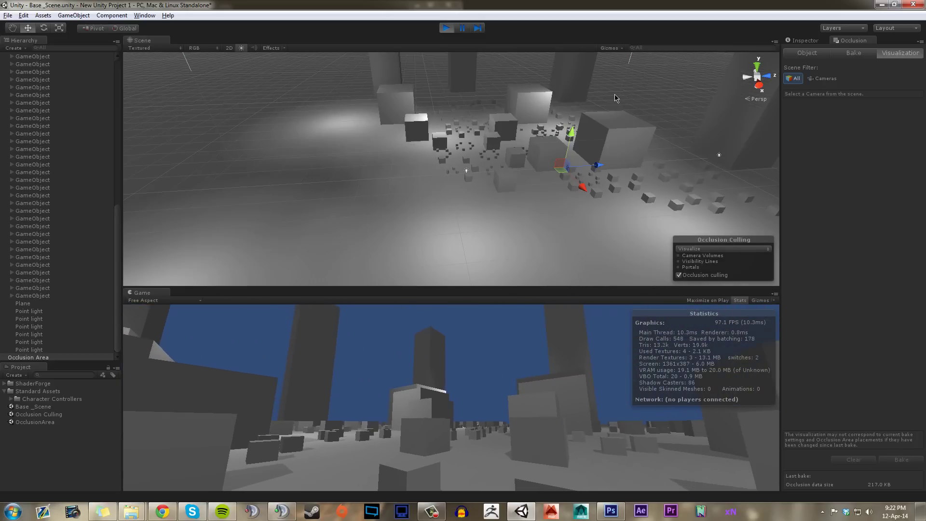
pyautogui.hotkey('ctrl', 'p')
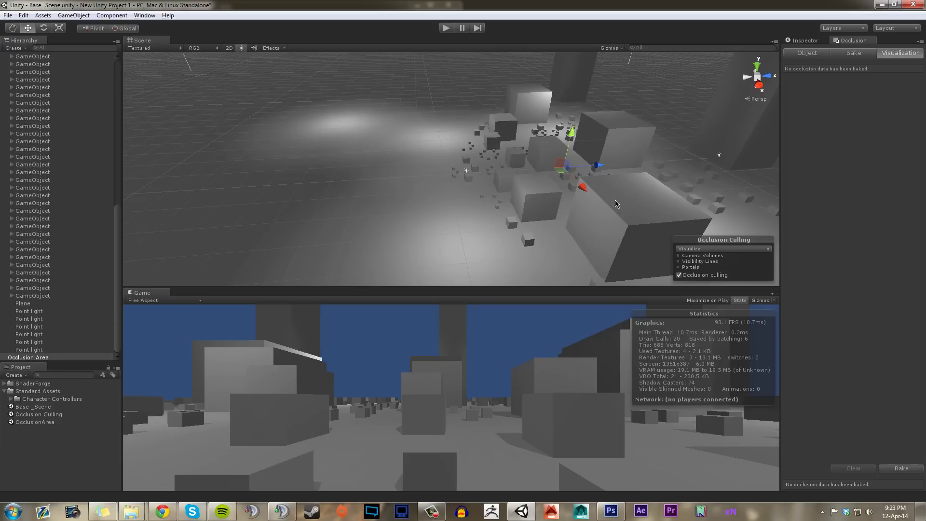